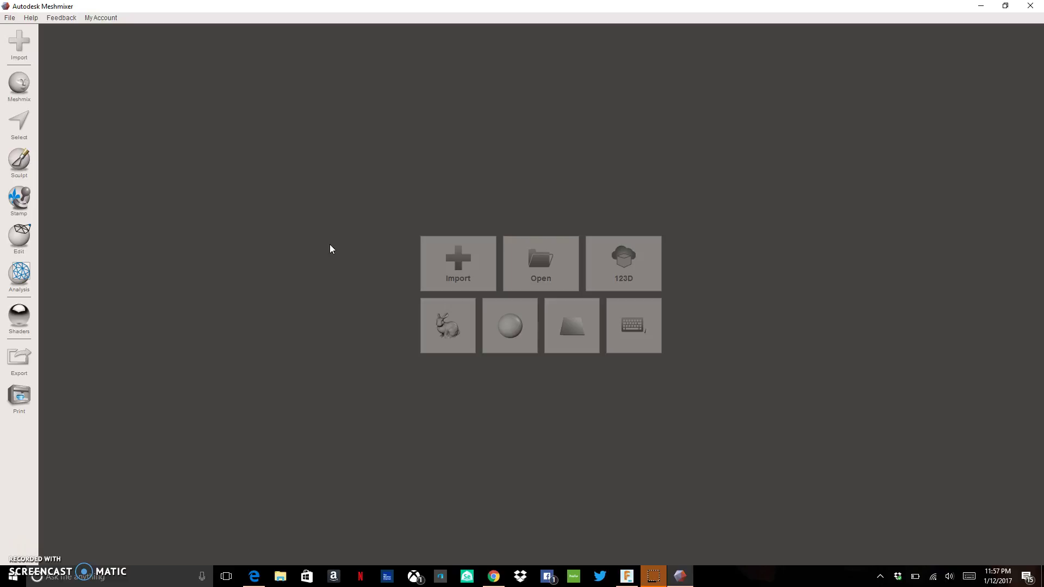
Open the Model.obj arm scan and orbit around it, tilting to look down on the arm
click(455, 271)
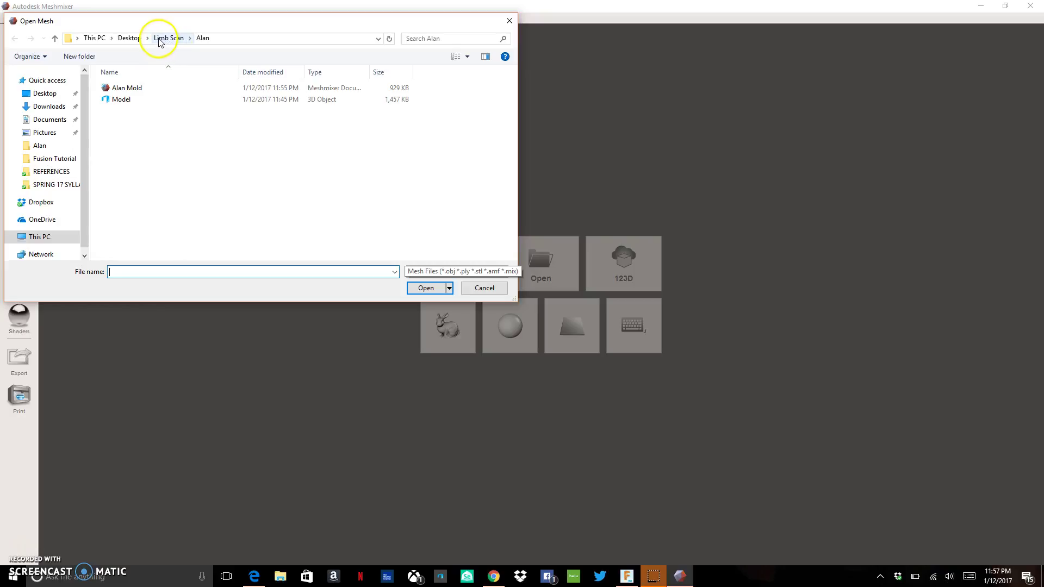
double_click(124, 101)
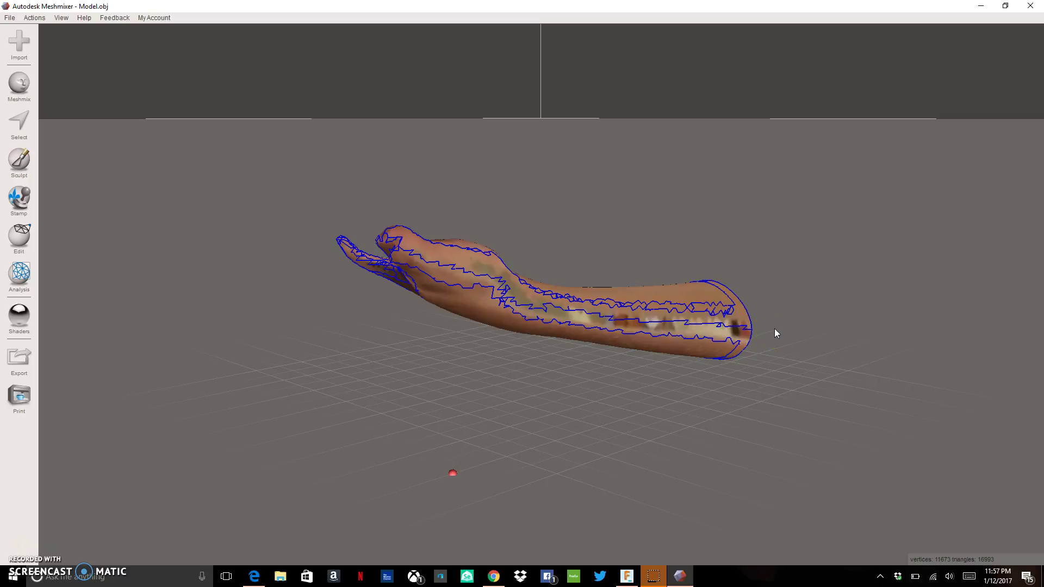
right_drag(773, 329, 778, 289)
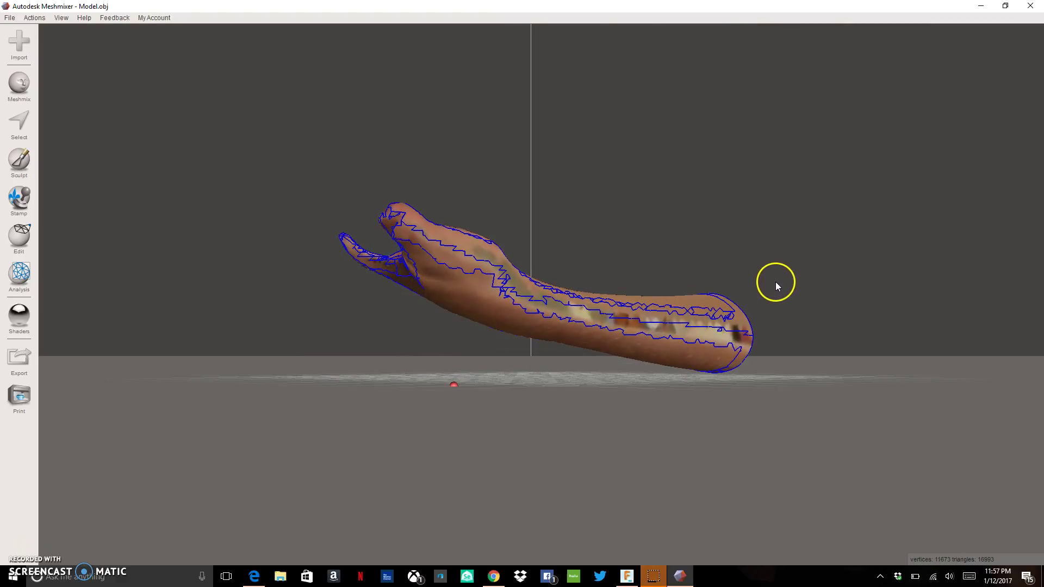
right_drag(775, 270, 673, 306)
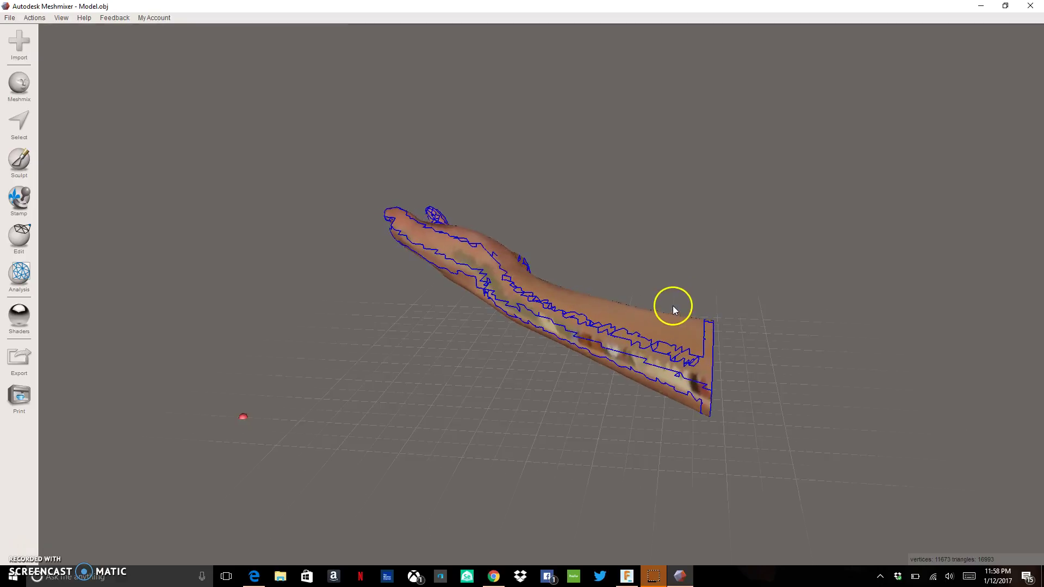
Run Edit > Close Cracks on the arm, then zoom in on the capped forearm end
click(31, 241)
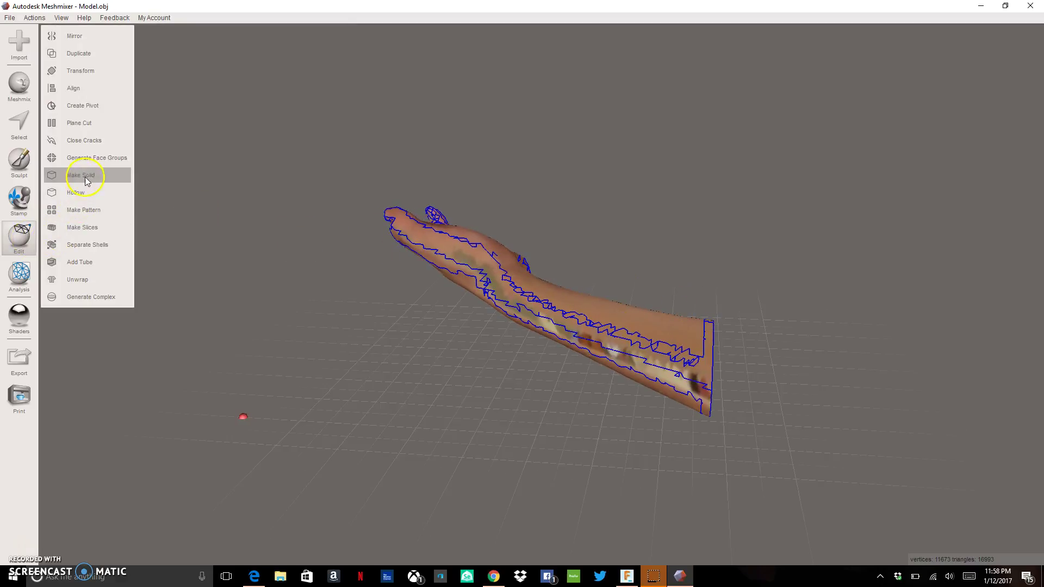
click(92, 147)
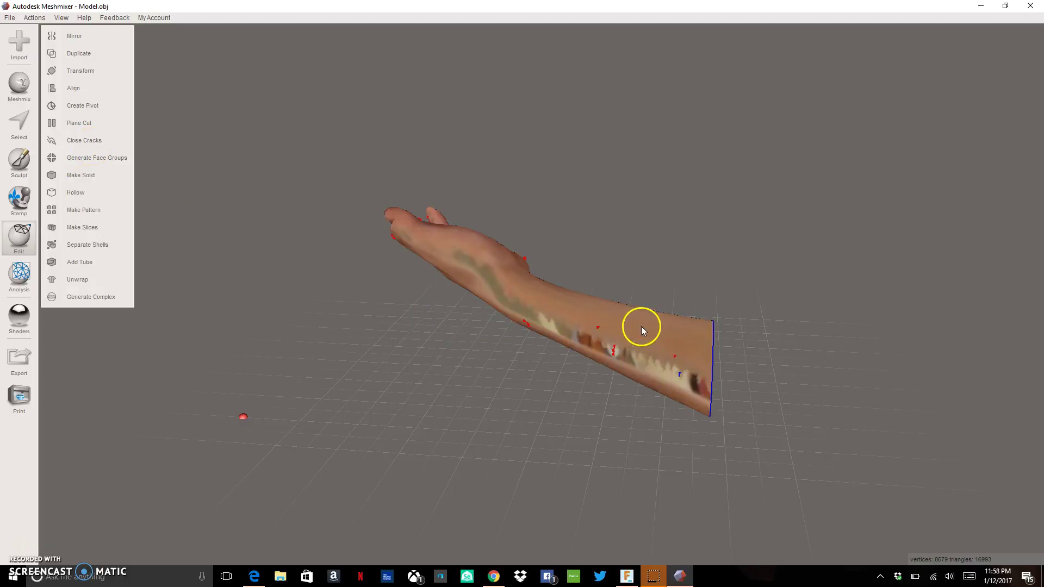
mouse_move(641, 327)
right_down()
mouse_move(618, 328)
mouse_move(578, 374)
mouse_move(515, 394)
mouse_move(448, 390)
mouse_move(375, 354)
mouse_move(364, 305)
mouse_move(419, 285)
mouse_move(477, 330)
mouse_move(555, 354)
mouse_move(641, 361)
mouse_move(516, 359)
mouse_move(514, 347)
right_up()
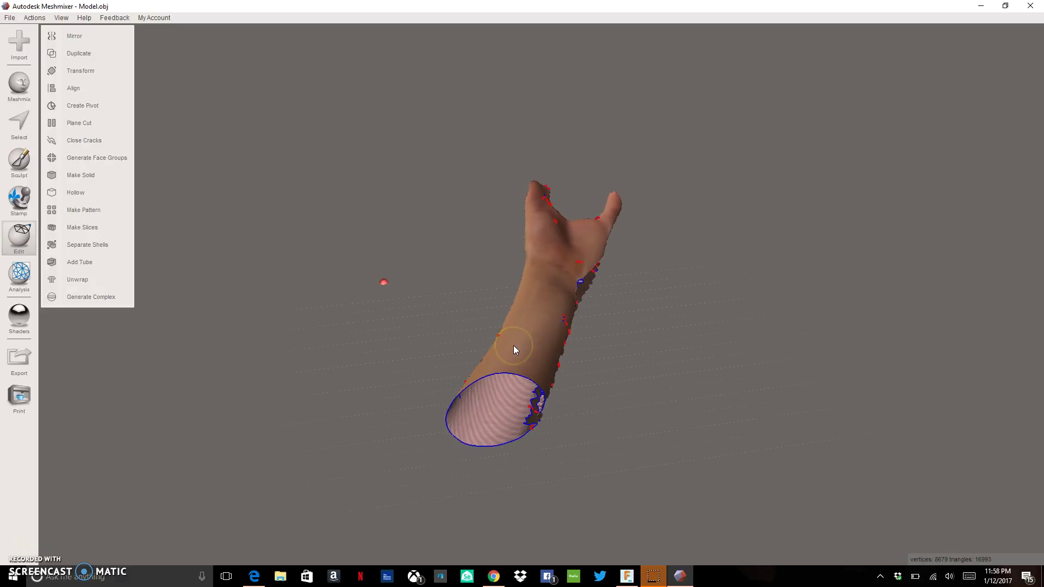
scroll(513, 345, up, 3)
scroll(513, 345, up, 2)
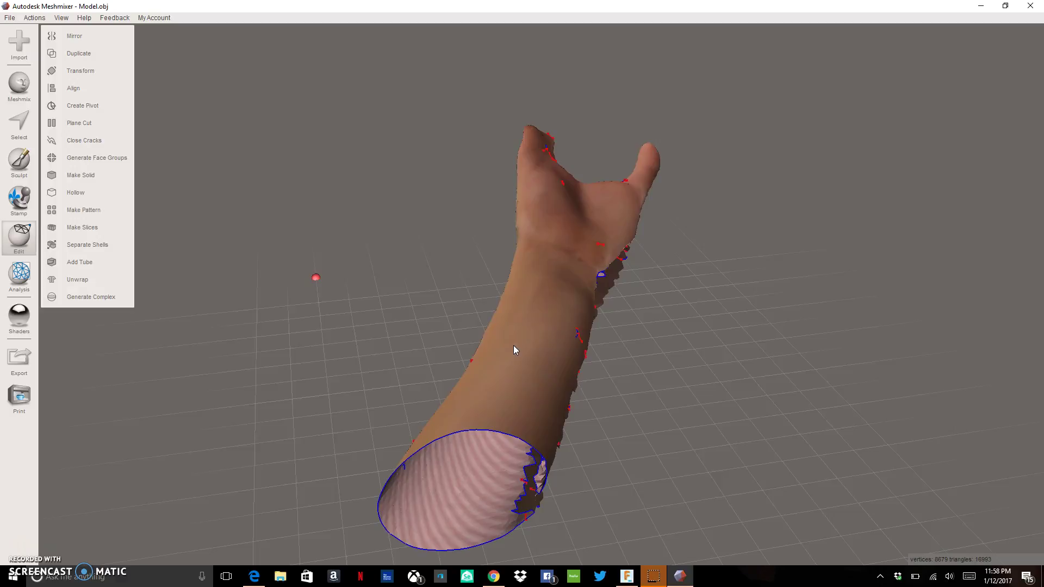
scroll(513, 345, up, 1)
right_drag(520, 351, 563, 313)
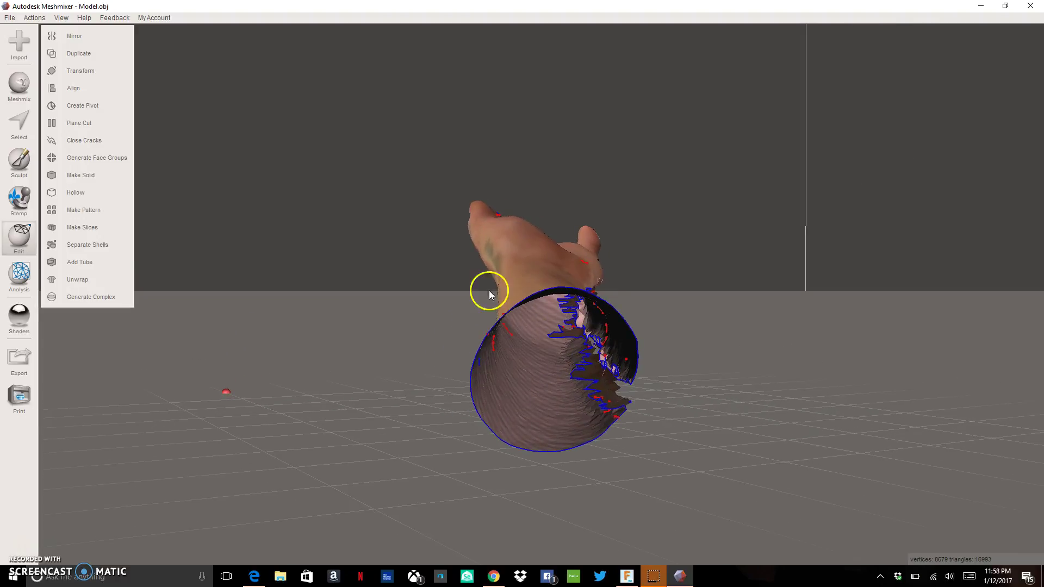
Apply Make Solid with the Fast type and preview it from the side and the hand end
click(101, 174)
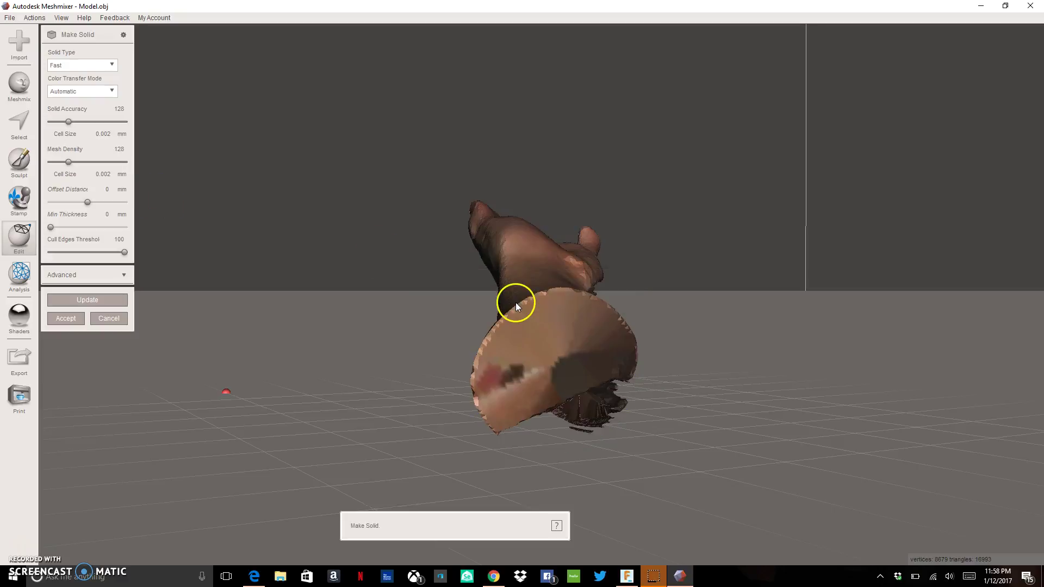
right_drag(575, 311, 394, 328)
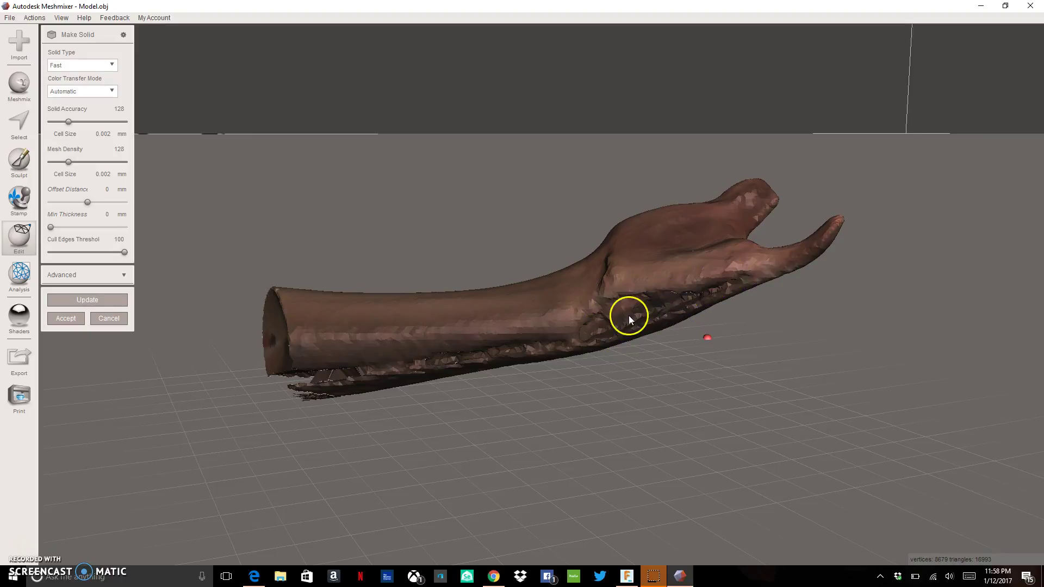
right_drag(628, 319, 767, 291)
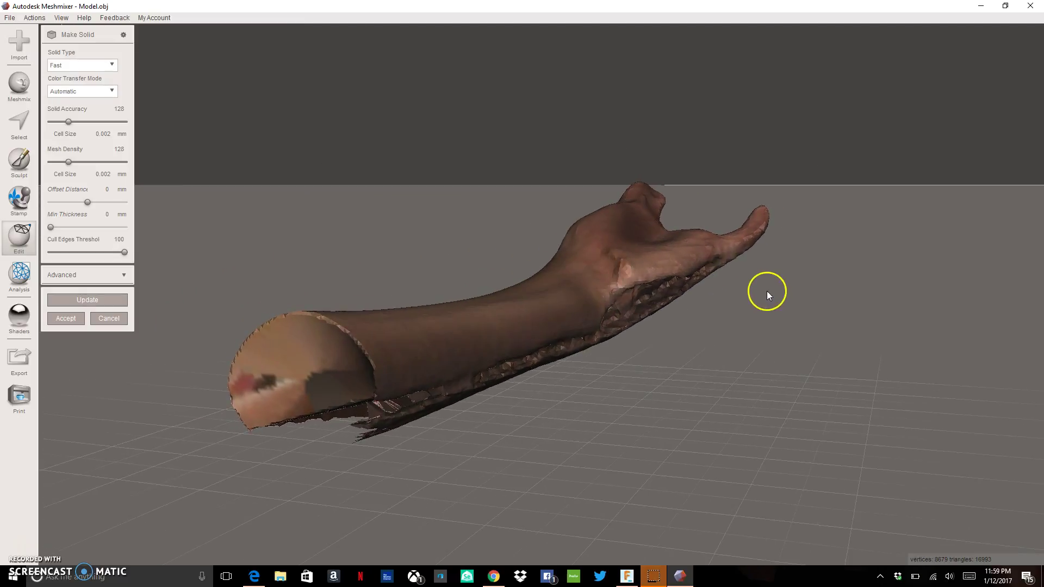
Accept the Make Solid result, move the Object Browser aside, and turn the open end into view
click(84, 318)
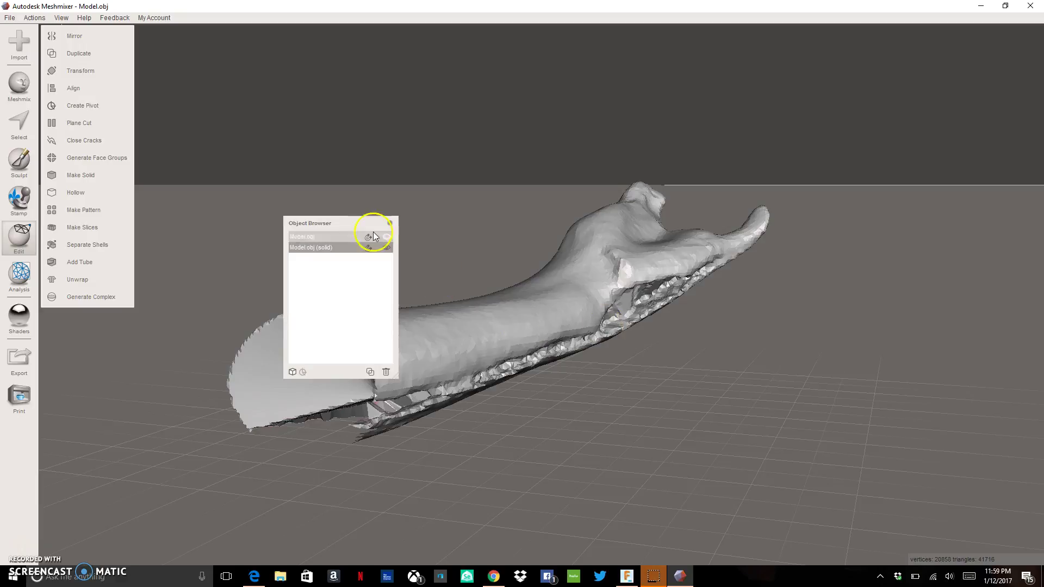
drag(341, 221, 928, 269)
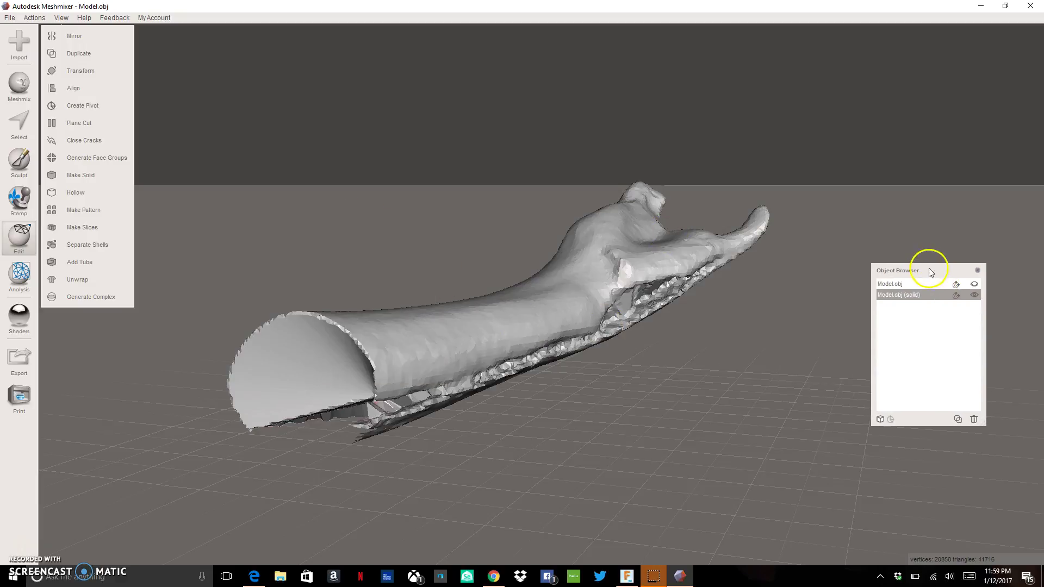
right_drag(702, 264, 542, 289)
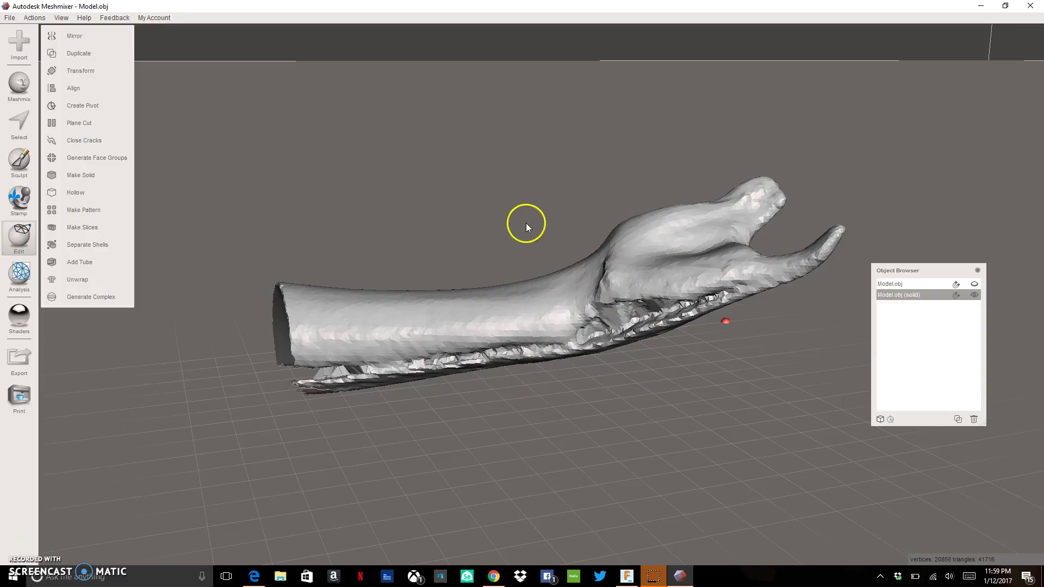
right_drag(384, 212, 408, 215)
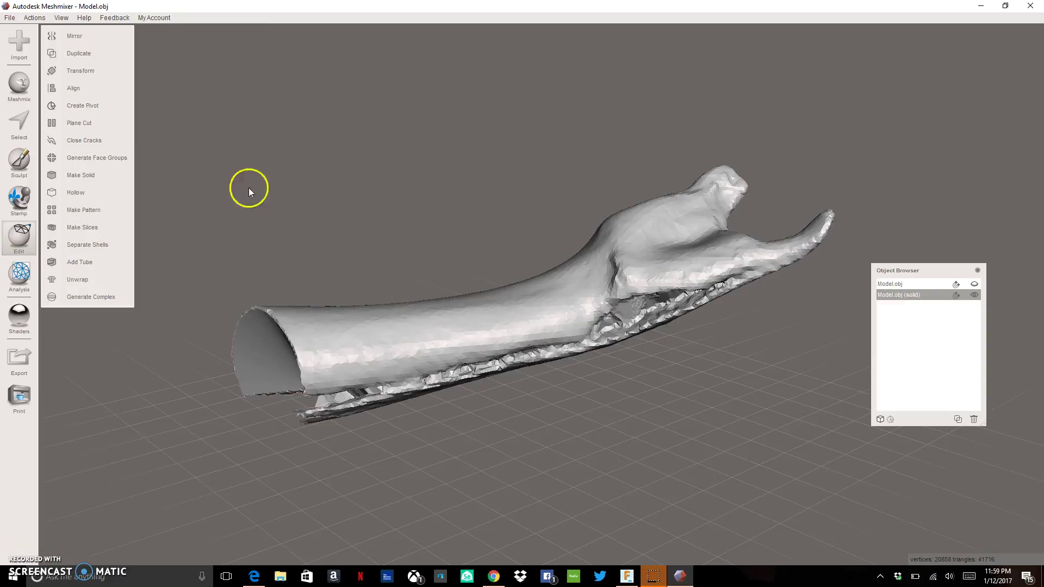
Start a Plane Cut on the solid arm and view it from a lower angle
click(64, 124)
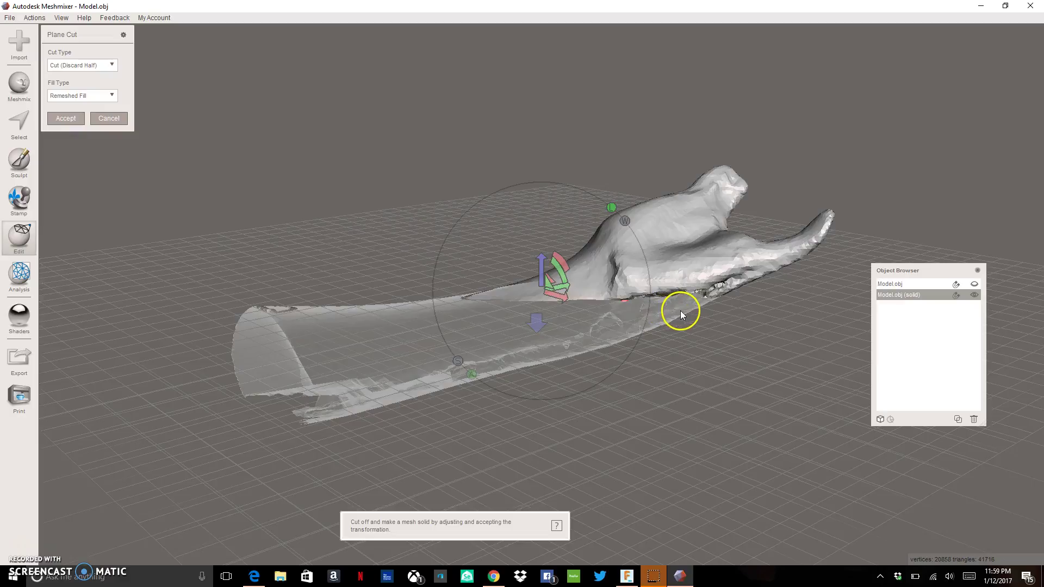
mouse_move(619, 402)
right_down()
mouse_move(604, 373)
mouse_move(590, 373)
right_up()
drag(504, 338, 395, 353)
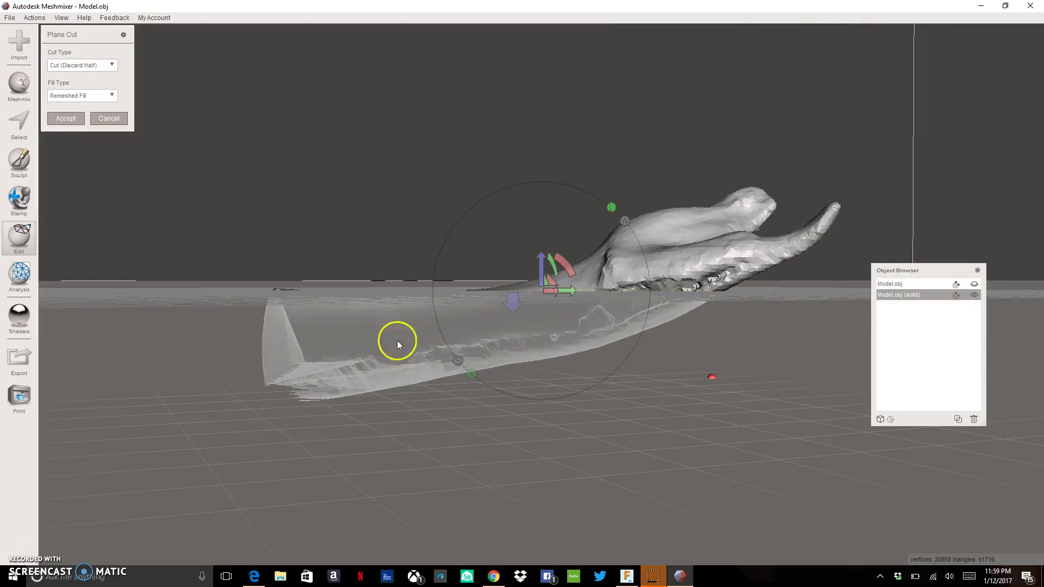
right_drag(690, 361, 730, 388)
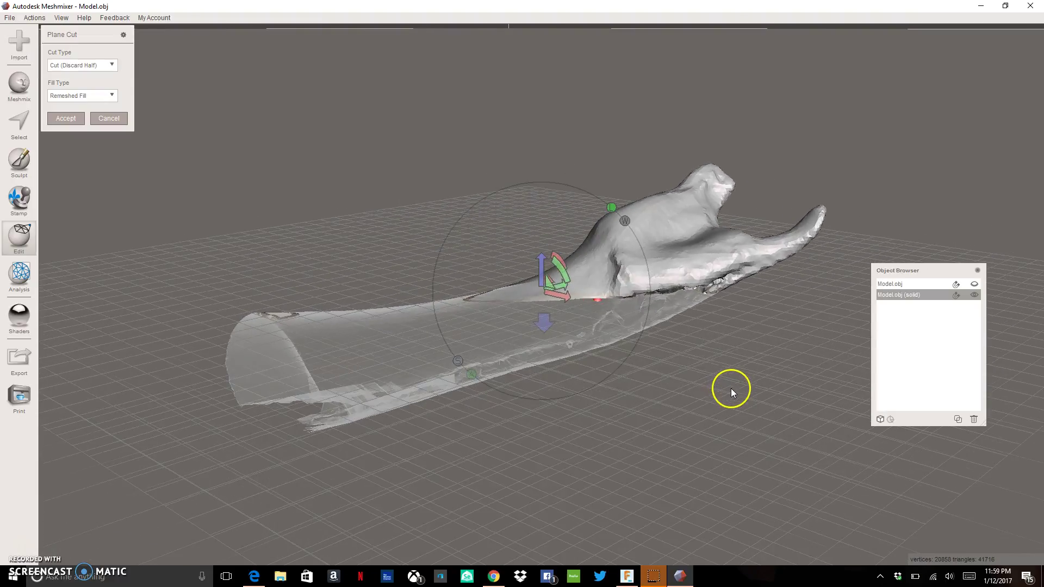
Tilt the cut plane and slide it across the limb to the wrist
drag(564, 279, 567, 275)
mouse_move(564, 275)
right_down()
mouse_move(622, 302)
mouse_move(498, 305)
mouse_move(574, 300)
mouse_move(562, 272)
mouse_move(591, 275)
mouse_move(523, 260)
mouse_move(556, 265)
right_up()
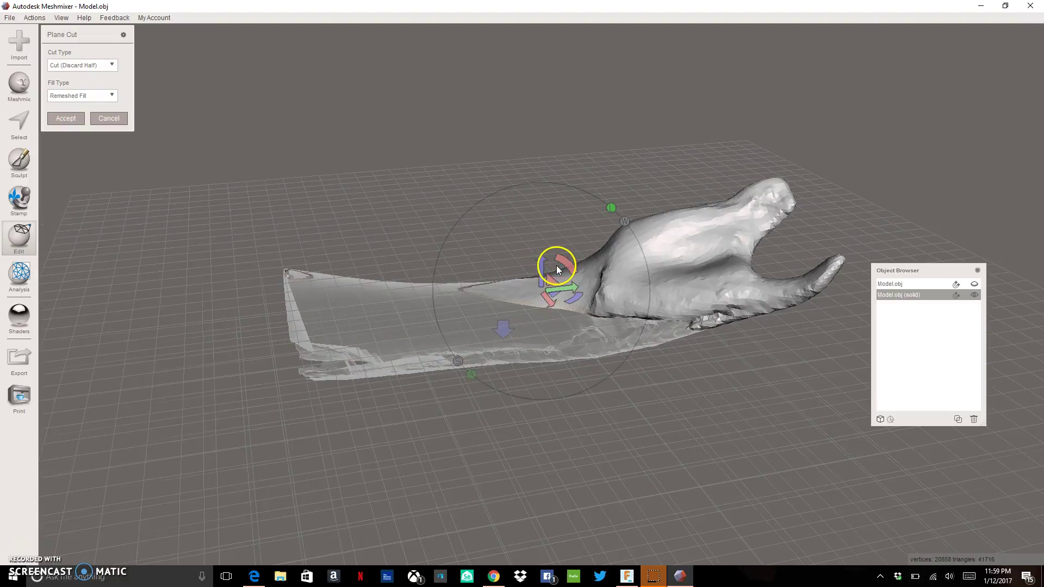
drag(562, 262, 566, 318)
right_drag(600, 324, 575, 286)
drag(575, 286, 548, 326)
Rotate the cut plane about 28 degrees to lie across the wrist, checking from several sides
click(539, 330)
right_drag(579, 344, 757, 481)
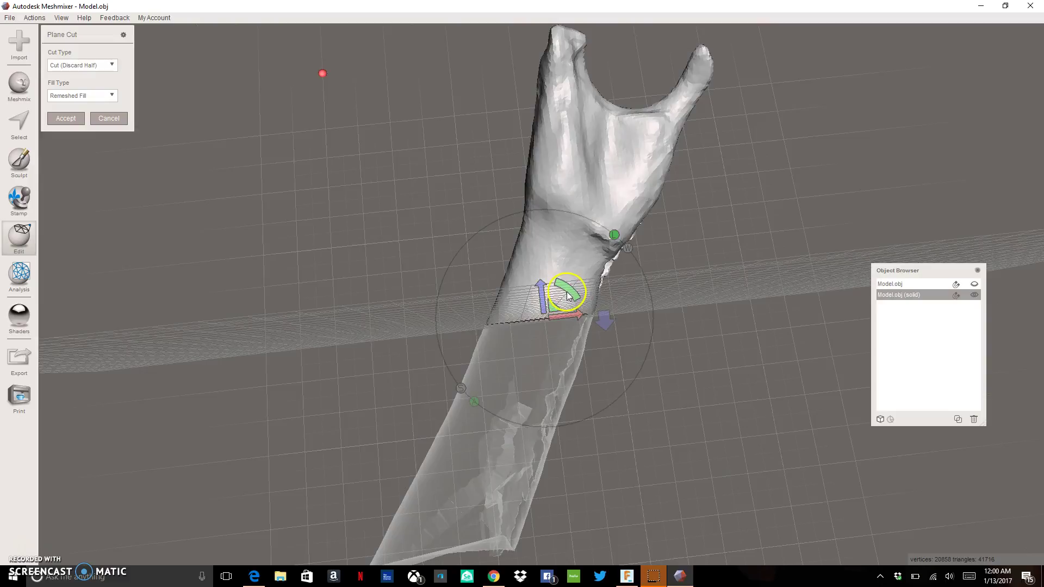
drag(567, 295, 581, 309)
right_drag(689, 253, 449, 74)
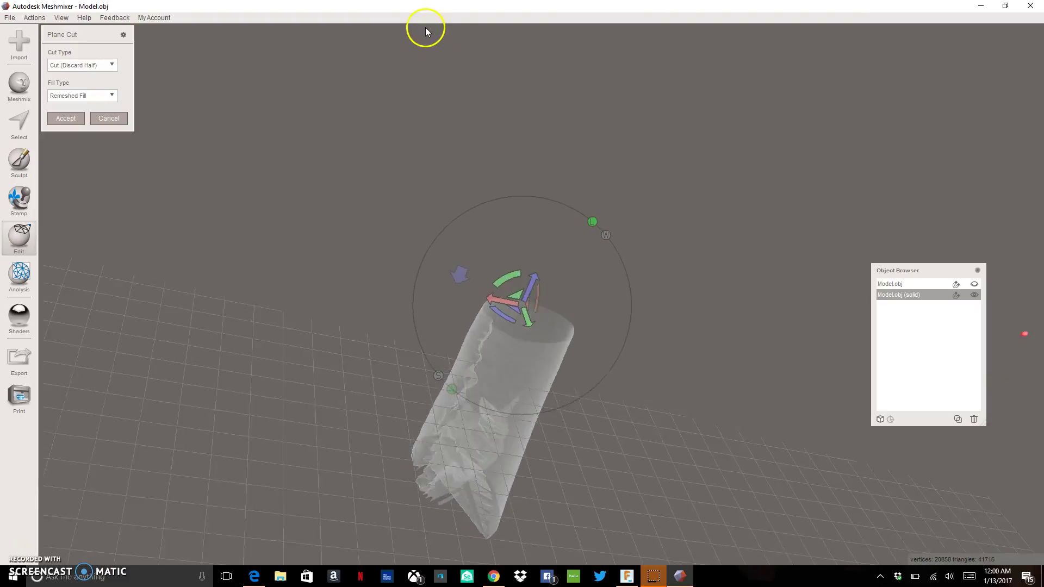
right_drag(425, 27, 551, 111)
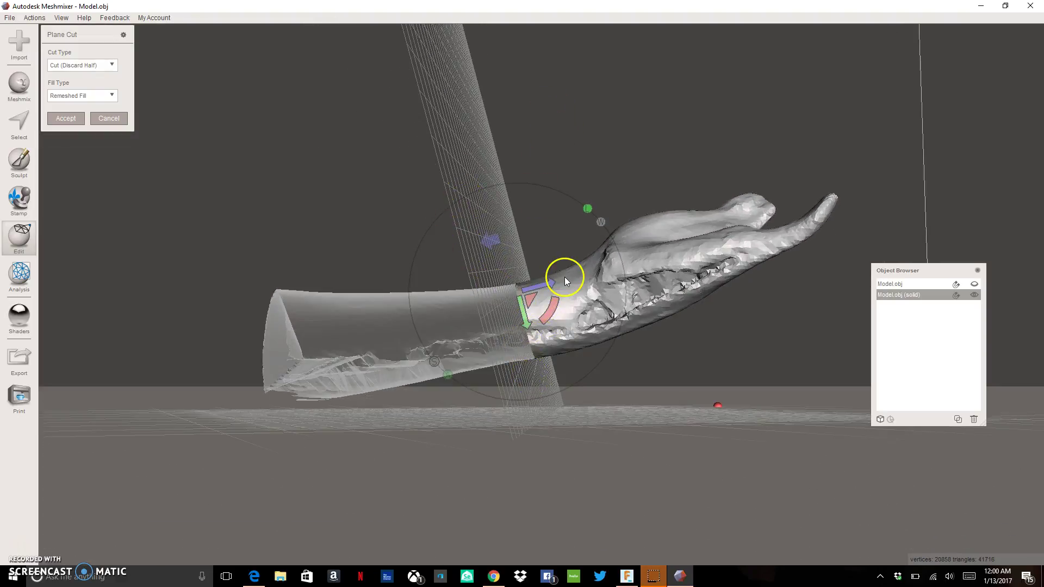
right_drag(551, 217, 567, 264)
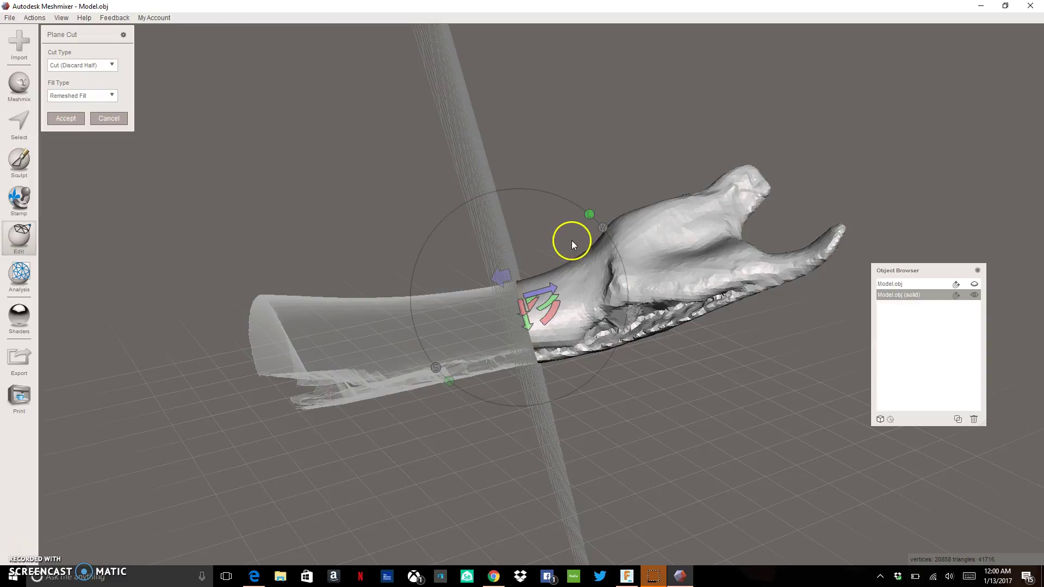
right_drag(572, 241, 596, 354)
right_drag(558, 246, 568, 393)
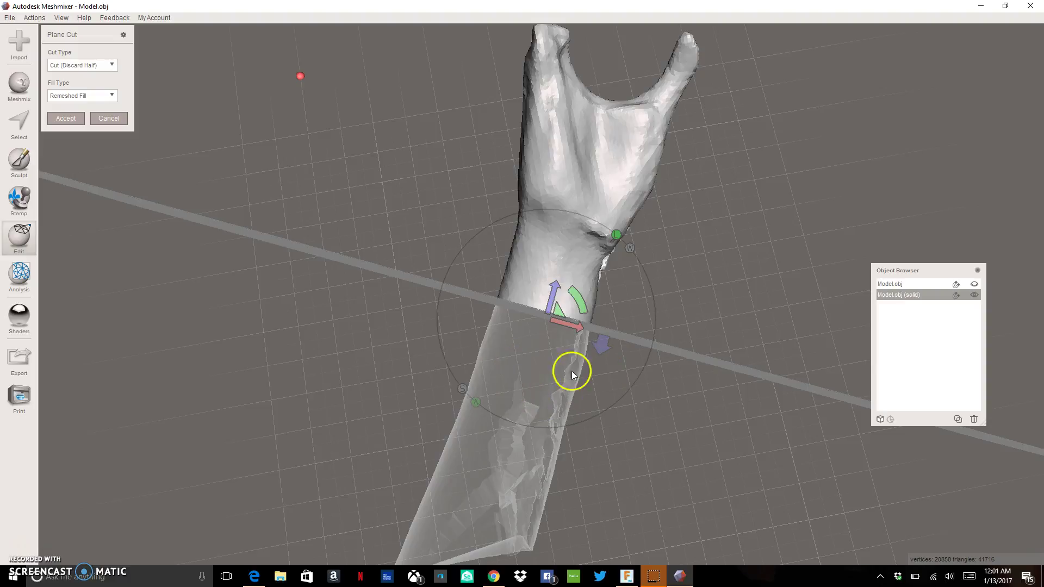
Accept the Plane Cut to discard the forearm, then inspect the trimmed hand
click(73, 119)
right_drag(578, 222, 549, 273)
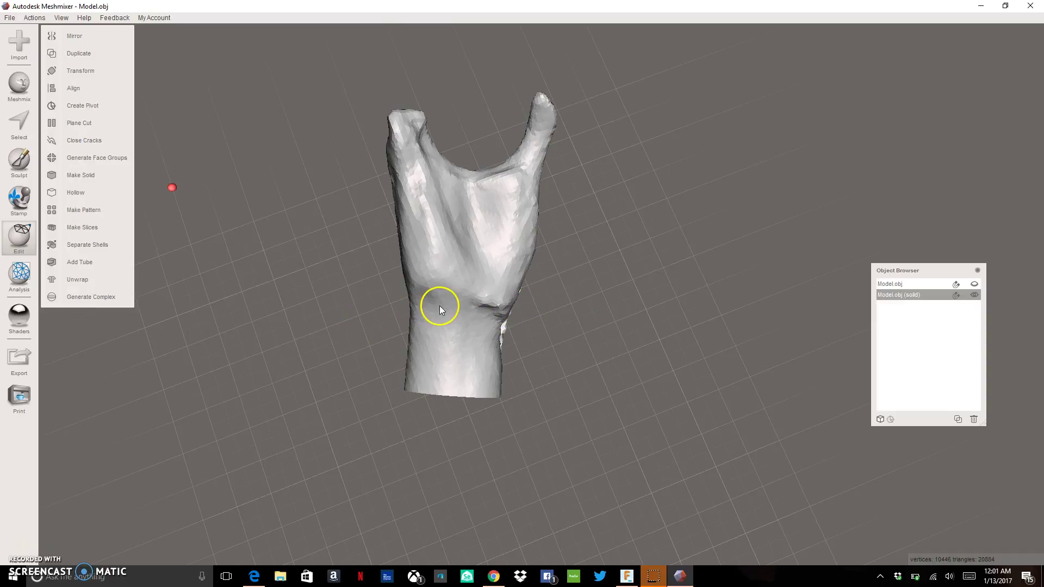
Export the hand as STL Binary, replacing the existing mold file in the Limb Scan folder
click(20, 359)
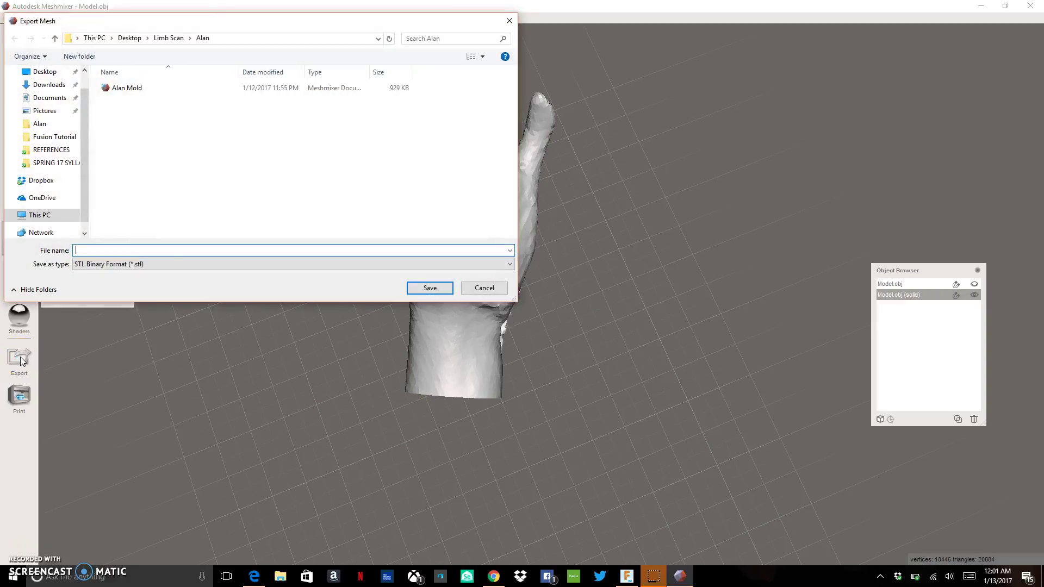
click(156, 252)
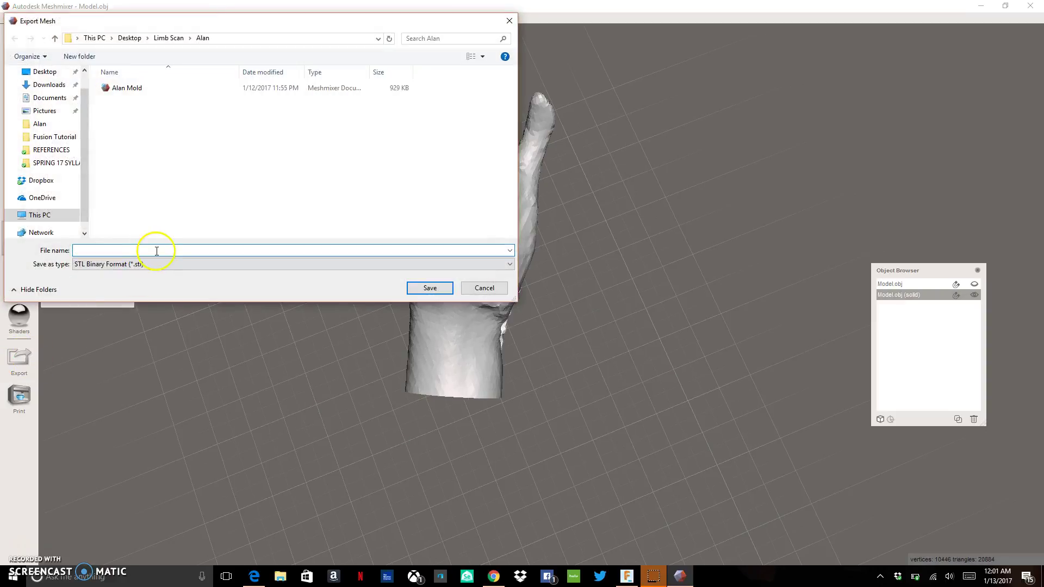
click(129, 90)
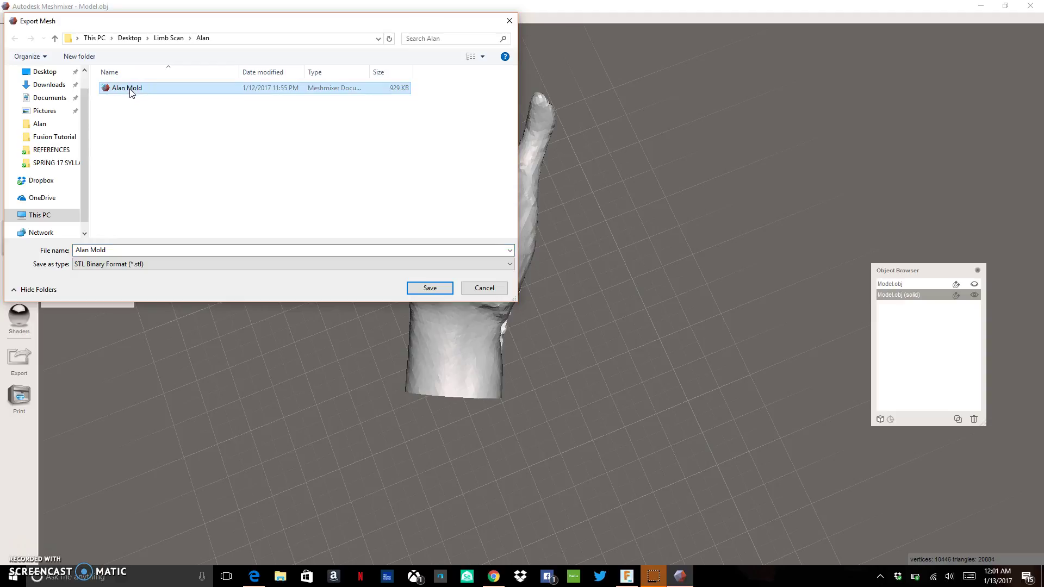
click(433, 288)
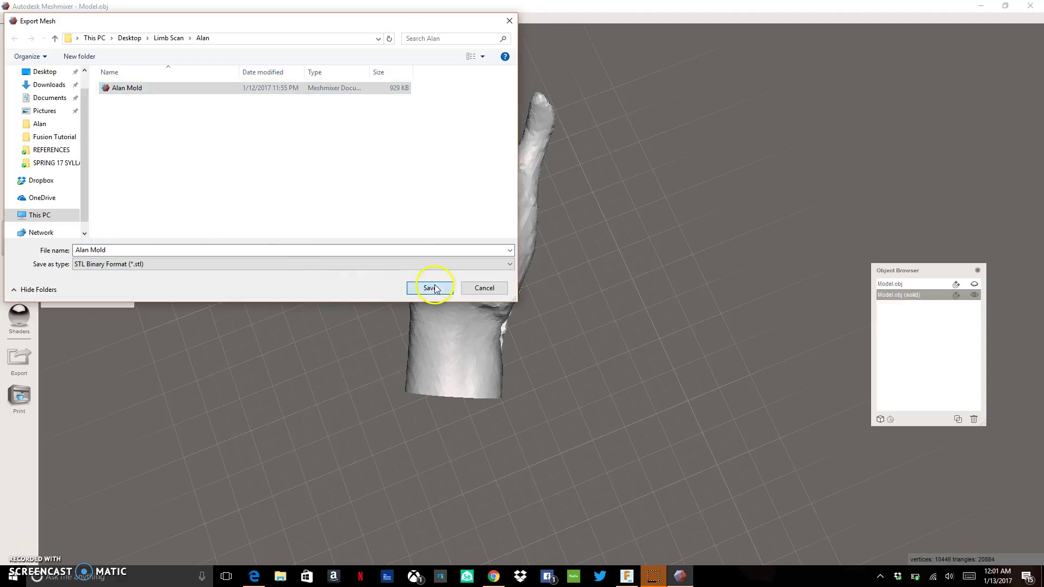
click(551, 290)
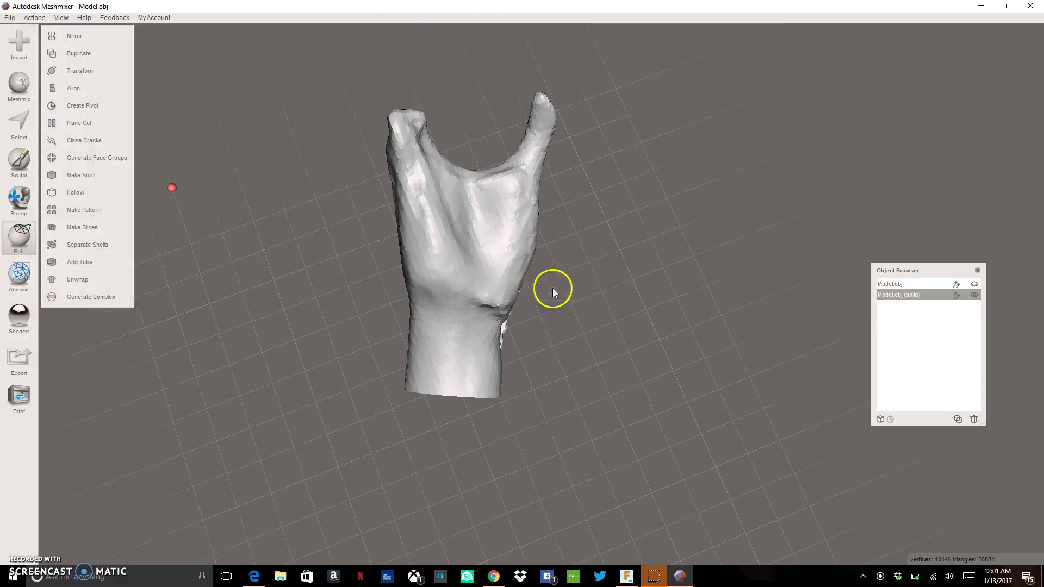
right_drag(552, 291, 549, 302)
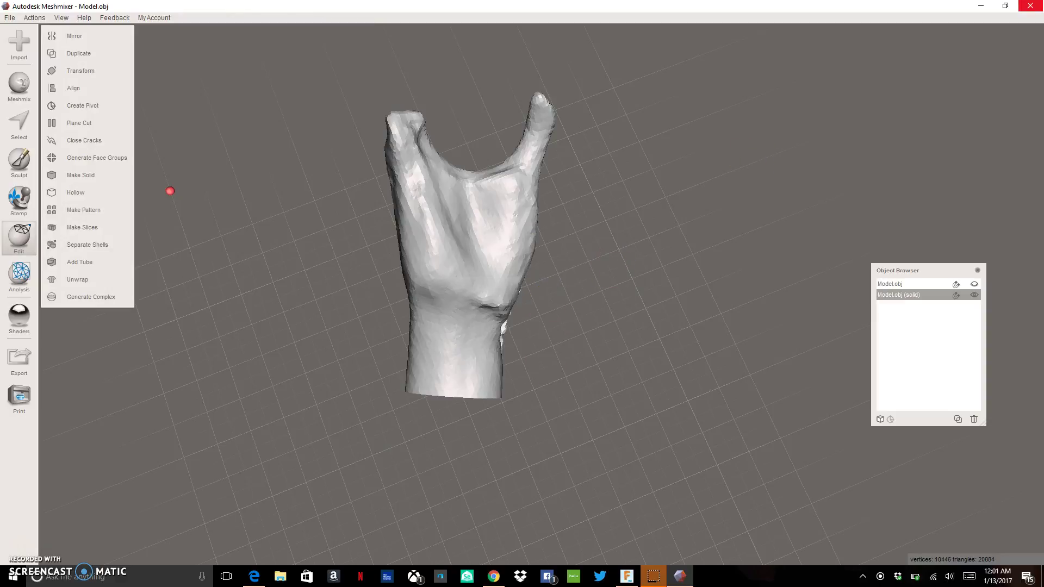